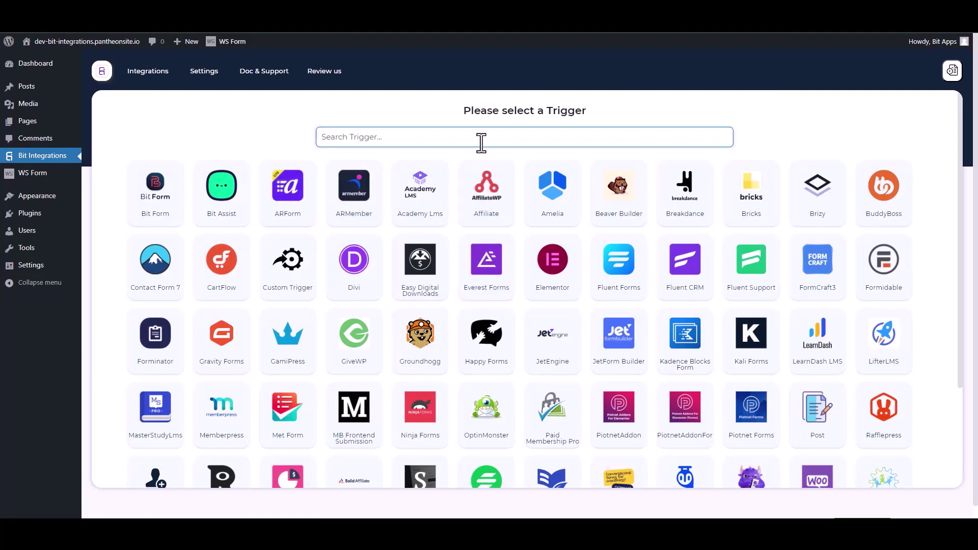
Search the triggers for 'ws' and pick WS Form as the trigger.
{"action": "type", "text": "ws"}
{"action": "left_click", "coordinate": [509, 203]}
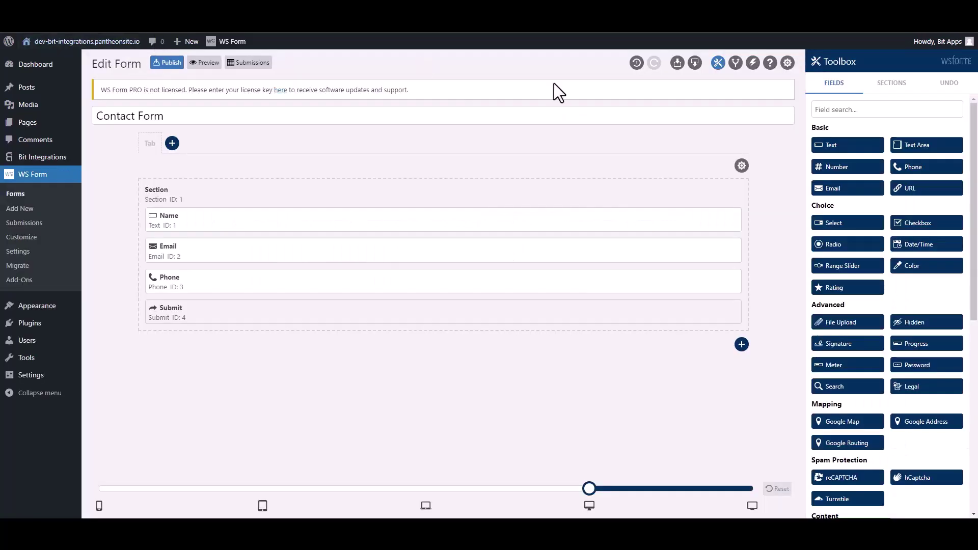
Add a new action named 'Bit Integrations' to the Contact Form.
{"action": "left_click", "coordinate": [753, 64]}
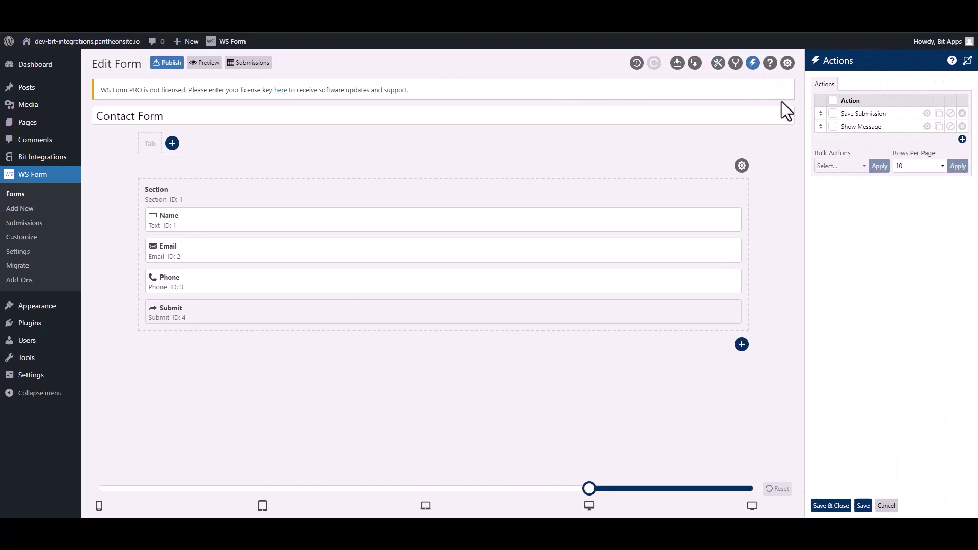
{"action": "left_click", "coordinate": [962, 139]}
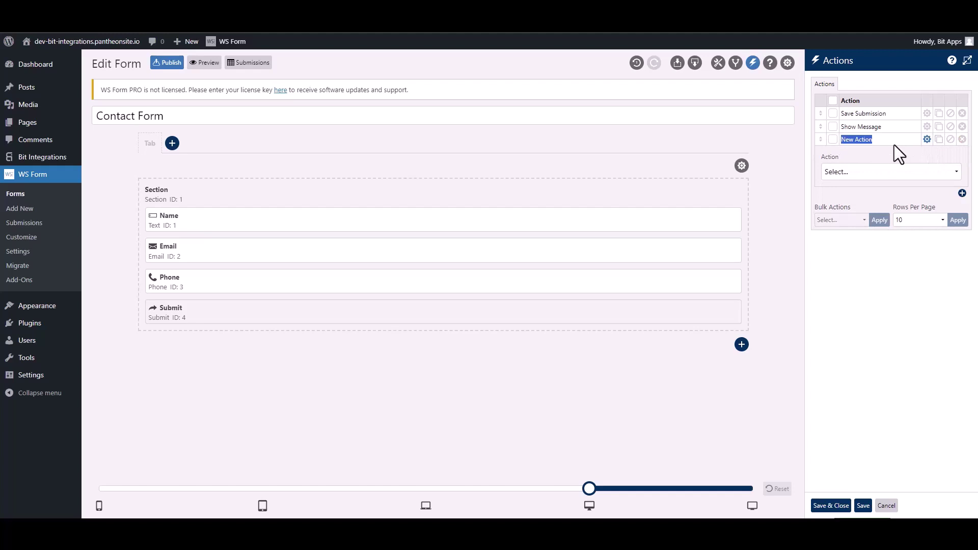
{"action": "type", "text": "Bit Integ"}
{"action": "type", "text": "rations"}
Set the action to Run WordPress Hook with hook type Action.
{"action": "left_click", "coordinate": [877, 173]}
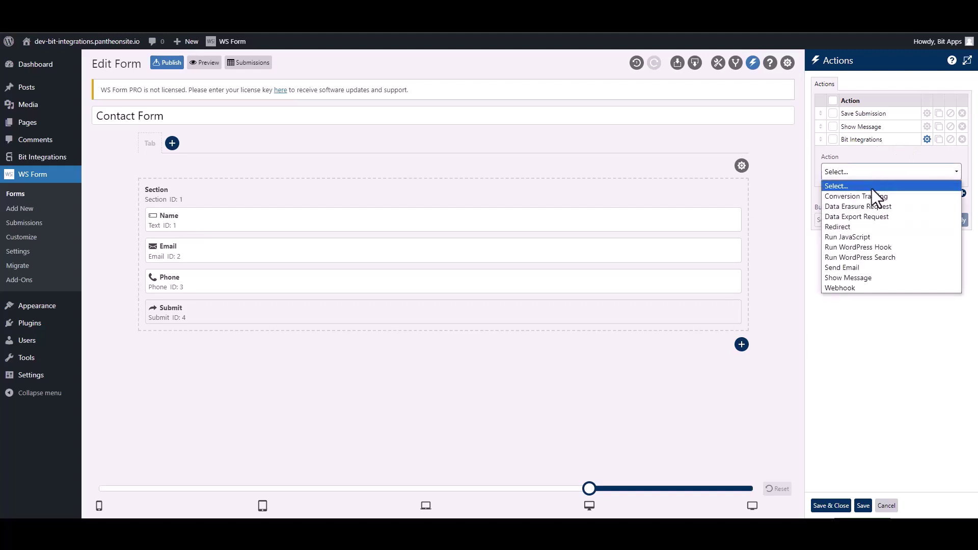
{"action": "left_click", "coordinate": [887, 246]}
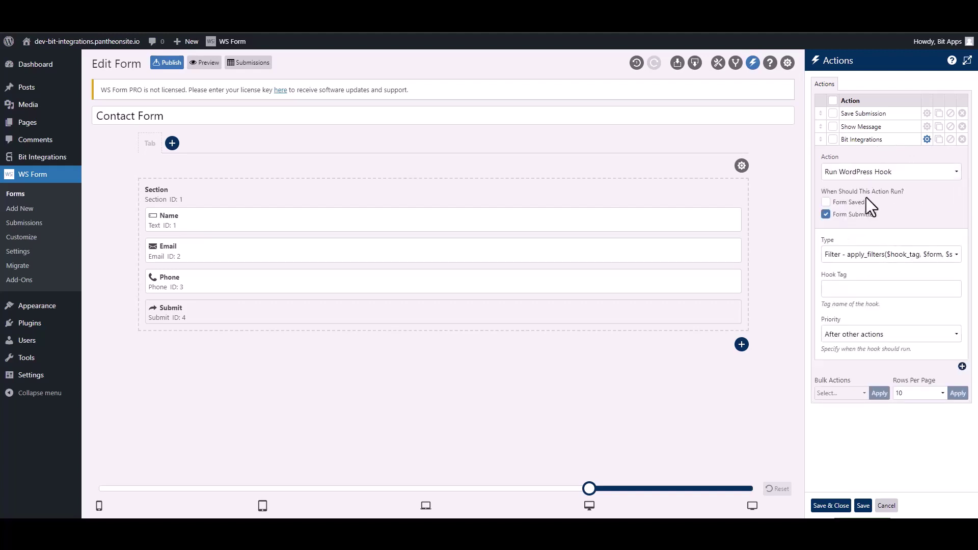
{"action": "left_click", "coordinate": [849, 258]}
{"action": "left_click", "coordinate": [851, 278]}
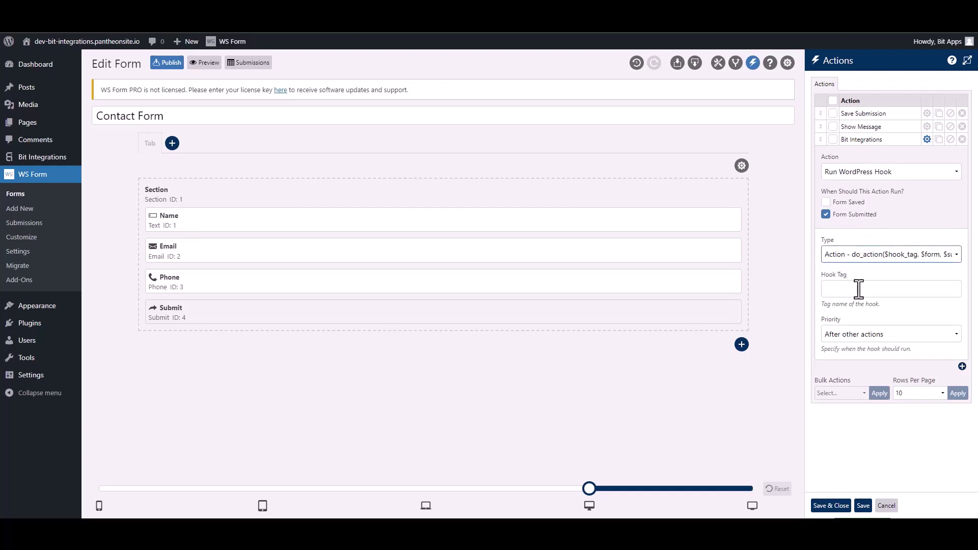
{"action": "left_click", "coordinate": [859, 289]}
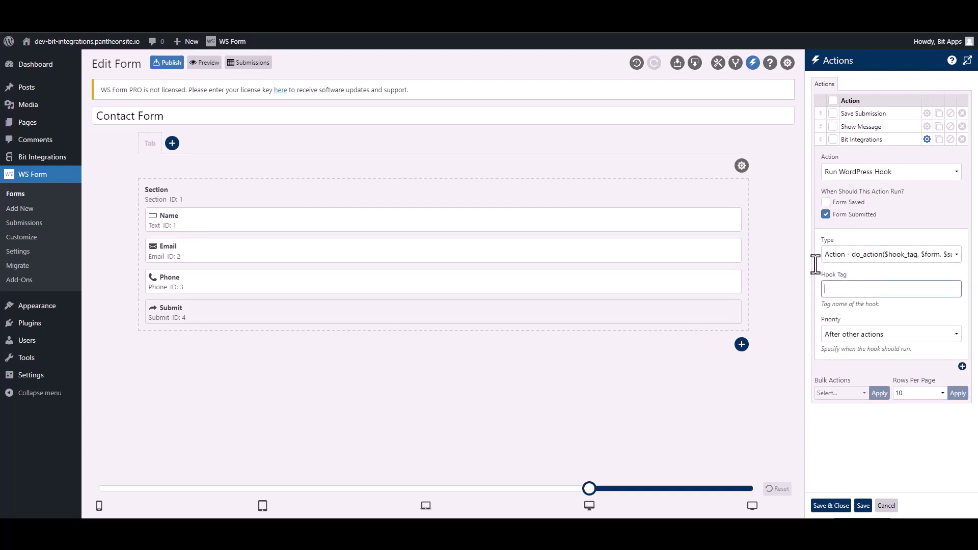
Copy ws_form_action_for_bi from the Bit Integrations note into Hook Tag and save the actions.
{"action": "left_click", "coordinate": [315, 11]}
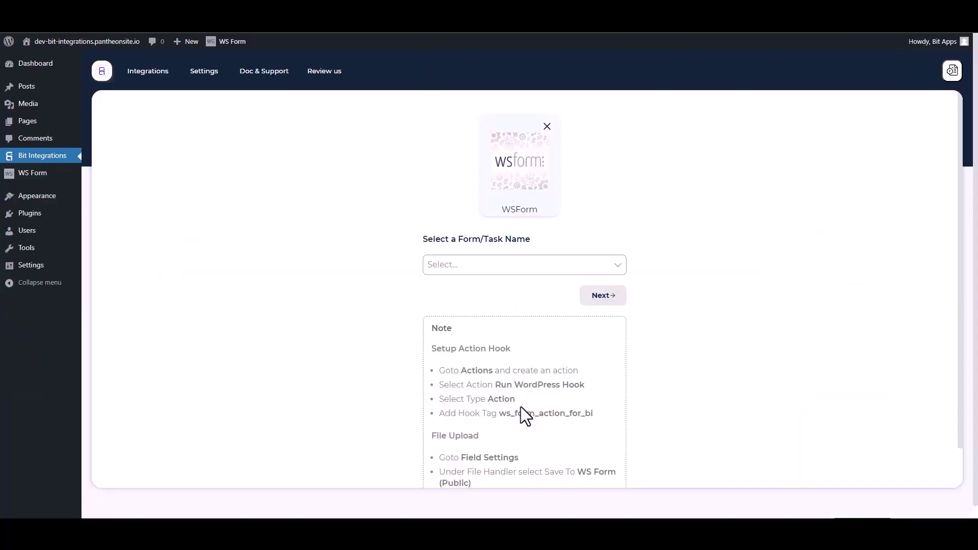
{"action": "left_click_drag", "start_coordinate": [600, 420], "coordinate": [504, 414]}
{"action": "key", "text": "ctrl+c"}
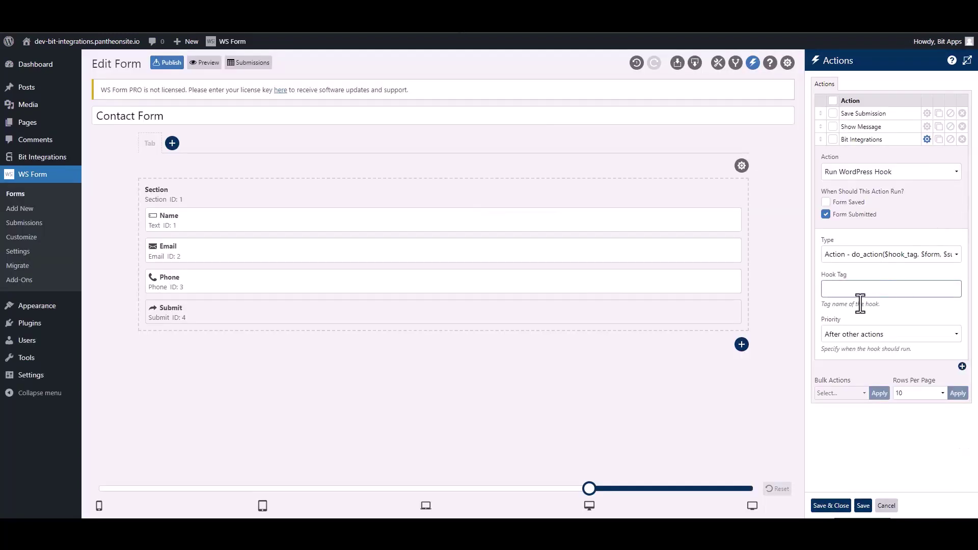
{"action": "left_click", "coordinate": [858, 293]}
{"action": "key", "text": "ctrl+v"}
{"action": "left_click", "coordinate": [835, 505]}
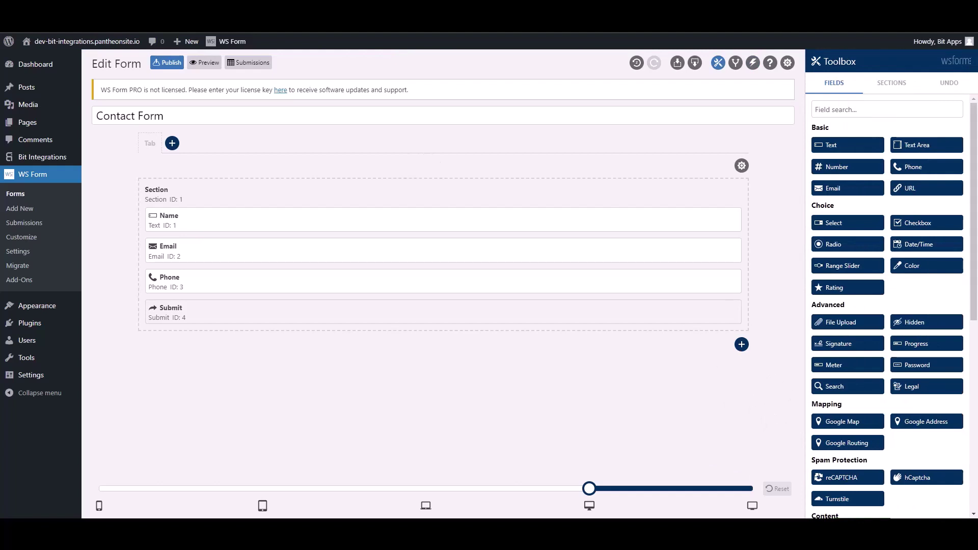
{"action": "left_click", "coordinate": [125, 15]}
Select Contact Form as the trigger form and continue to the action choice.
{"action": "left_click", "coordinate": [362, 237]}
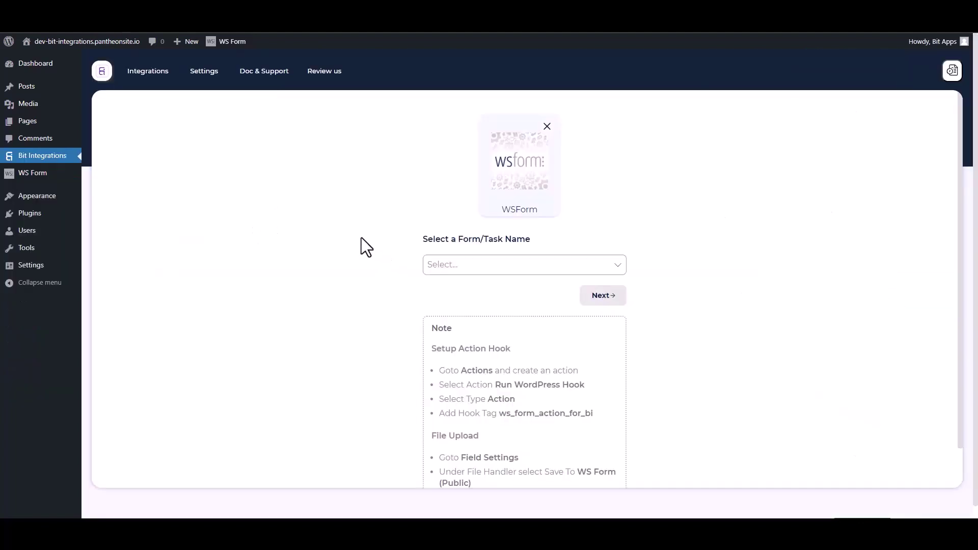
{"action": "left_click", "coordinate": [479, 265]}
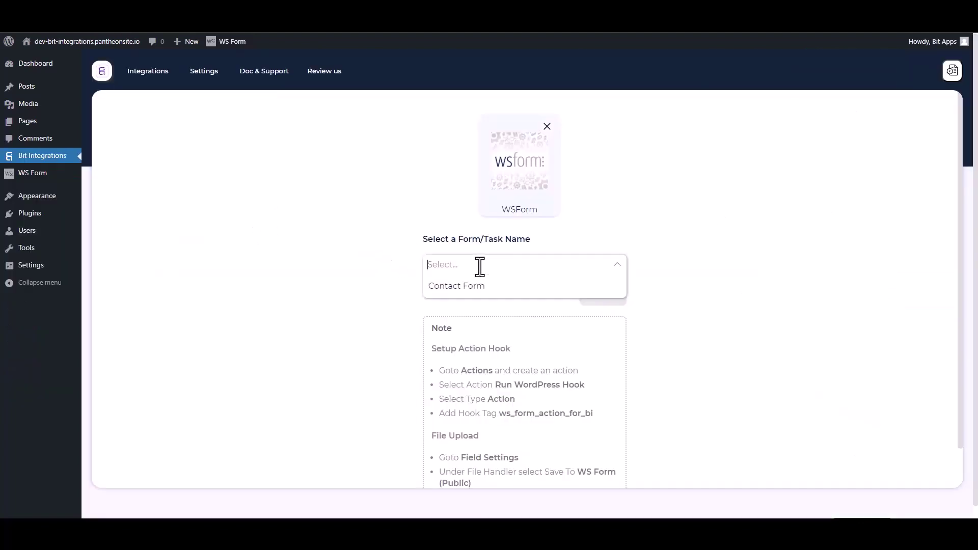
{"action": "left_click", "coordinate": [451, 286]}
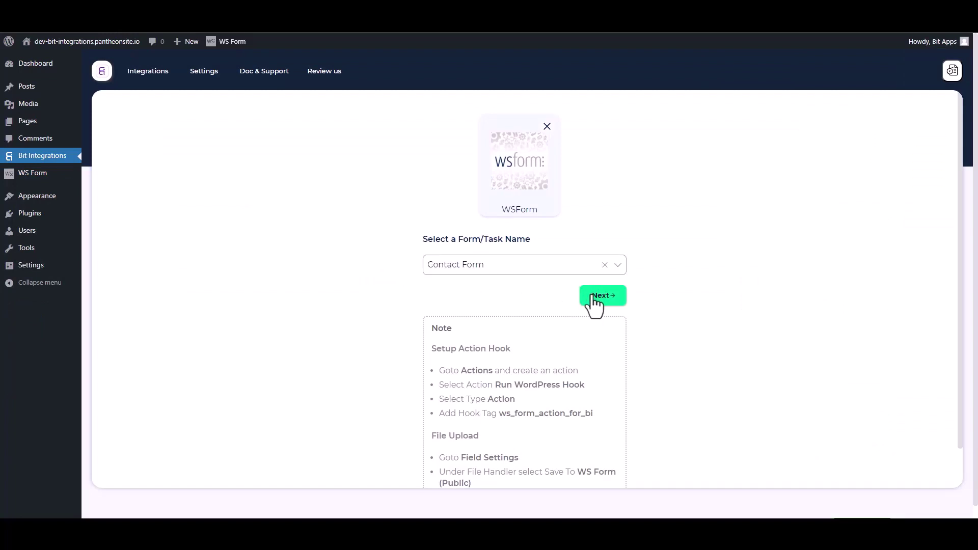
{"action": "left_click", "coordinate": [581, 290]}
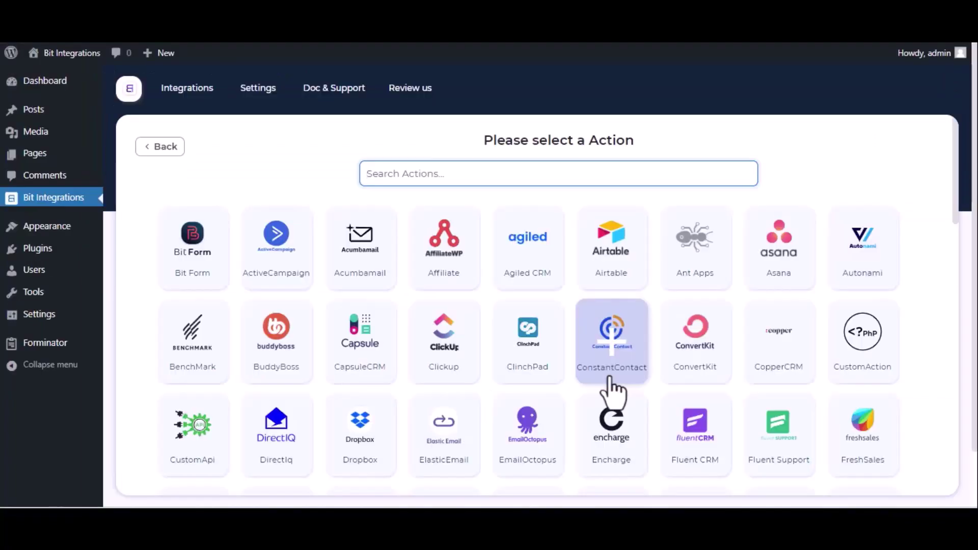
Search 'maili', choose Mailify as the action, and follow the Mailify API Token link.
{"action": "type", "text": "maili"}
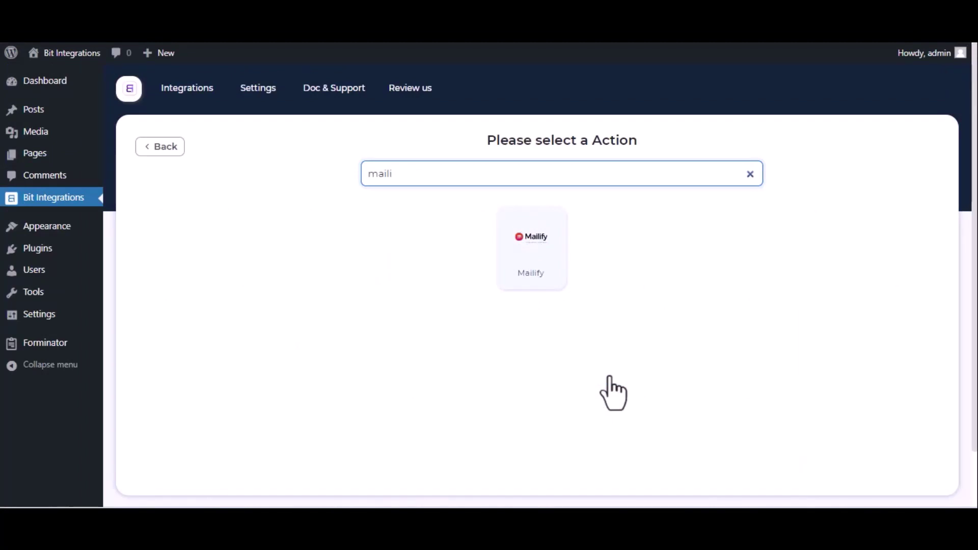
{"action": "left_click", "coordinate": [553, 275]}
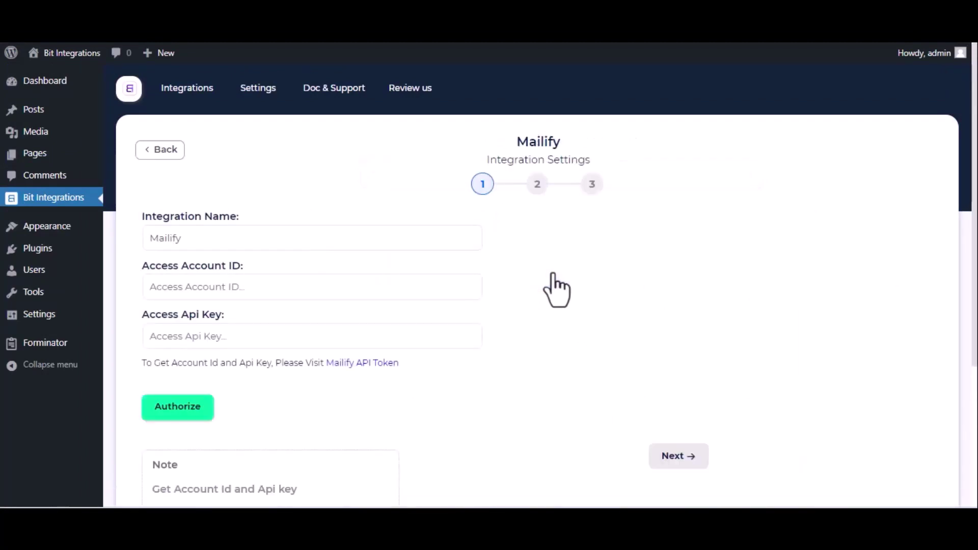
{"action": "left_click", "coordinate": [247, 234]}
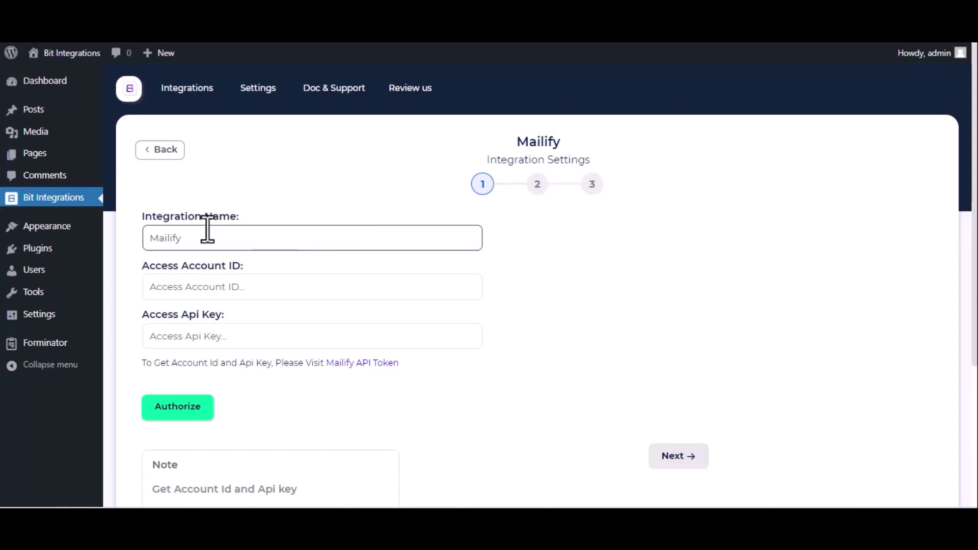
{"action": "left_click", "coordinate": [359, 365]}
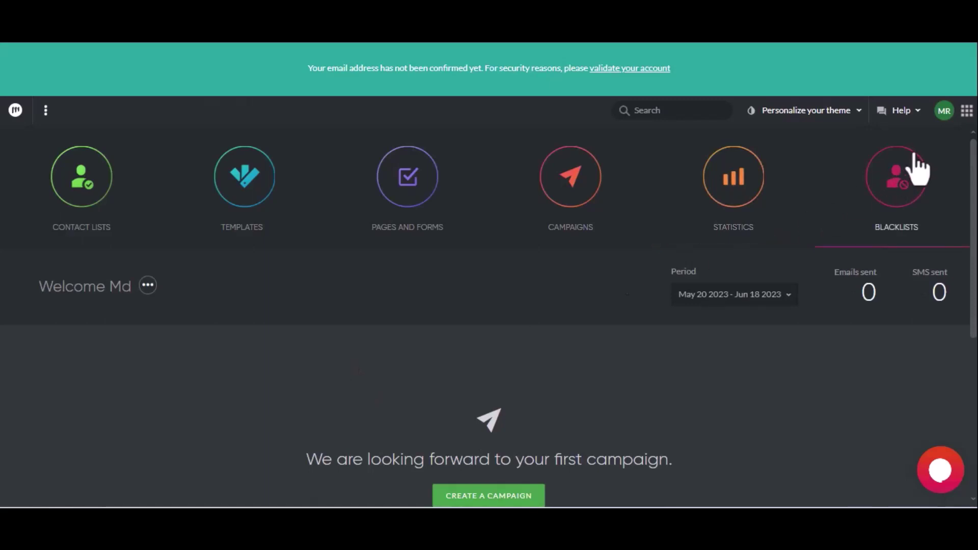
{"action": "left_click", "coordinate": [944, 112]}
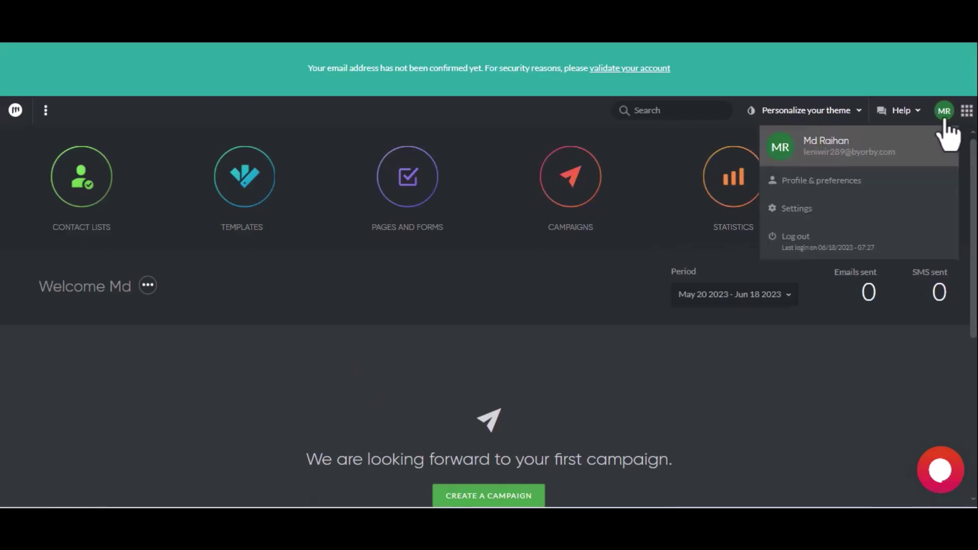
{"action": "left_click", "coordinate": [854, 209]}
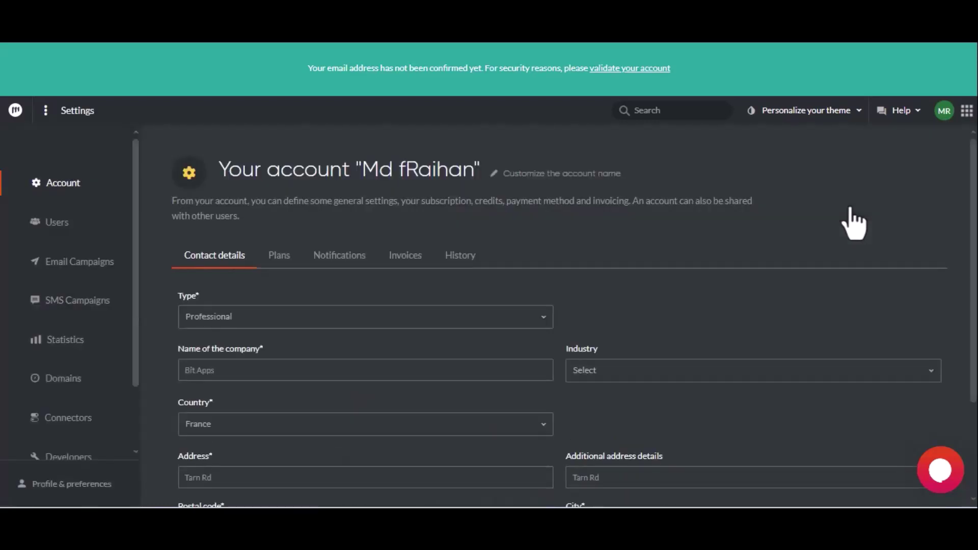
{"action": "scroll", "coordinate": [108, 347], "scroll_direction": "down", "scroll_amount": 3}
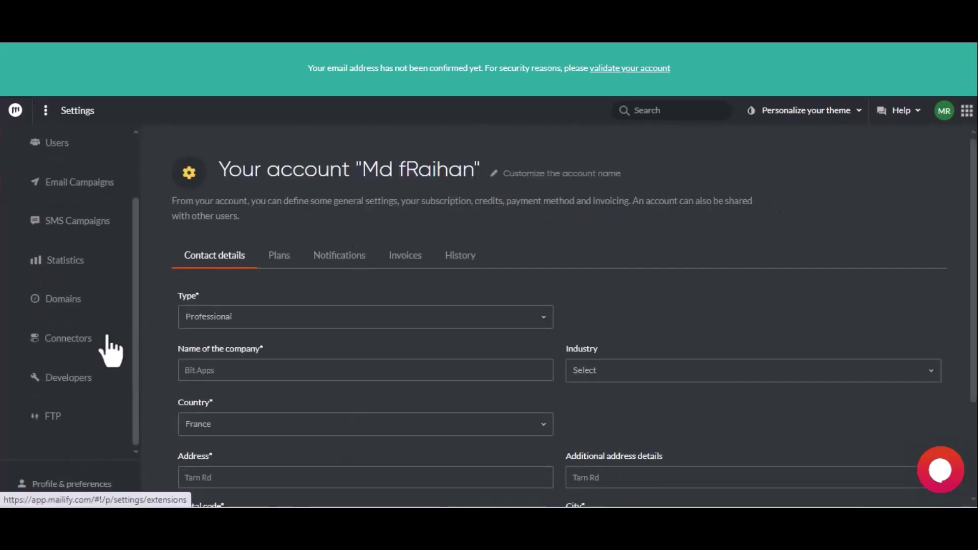
{"action": "left_click", "coordinate": [96, 377]}
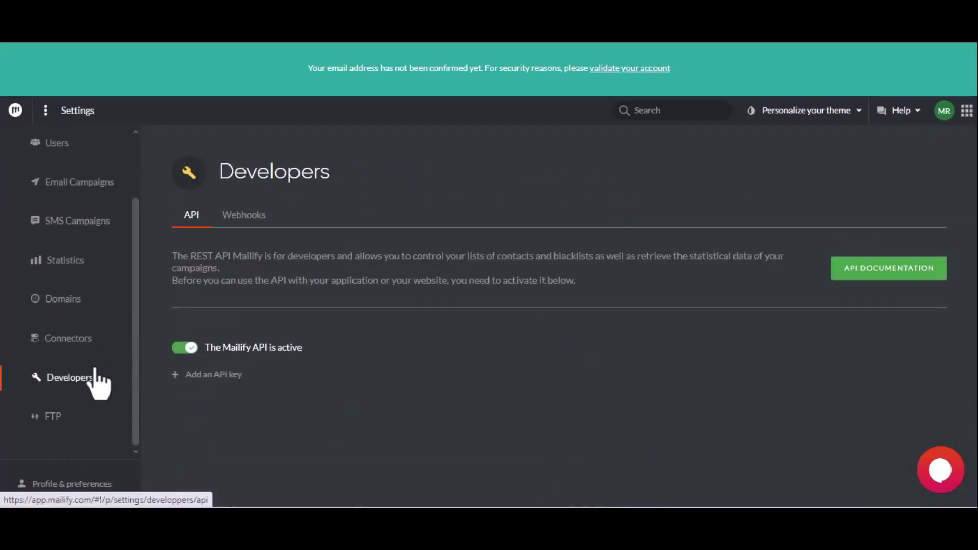
Create an API key described 'For Bit Integrations' and copy its account number.
{"action": "left_click", "coordinate": [200, 377]}
{"action": "left_click", "coordinate": [208, 401]}
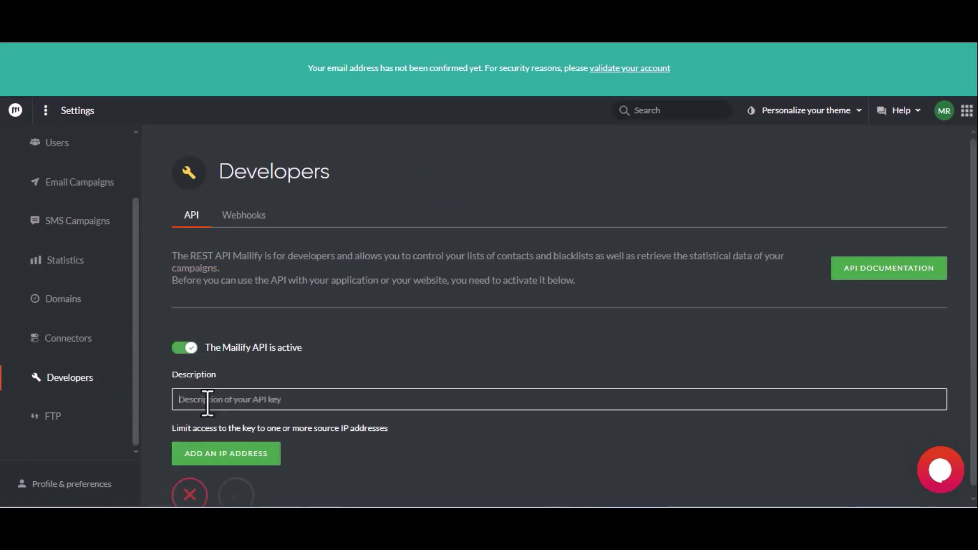
{"action": "type", "text": "For"}
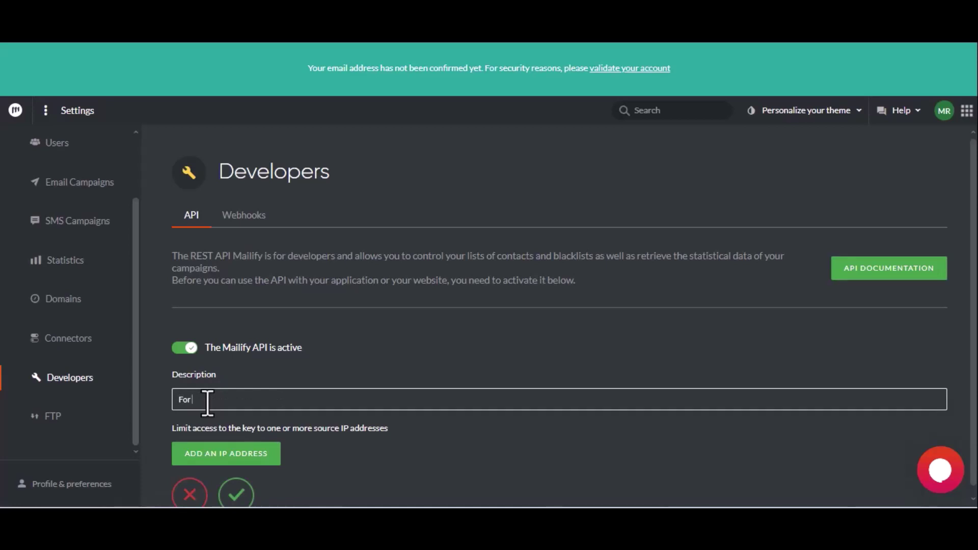
{"action": "type", "text": " Bit Integrations"}
{"action": "left_click", "coordinate": [238, 492]}
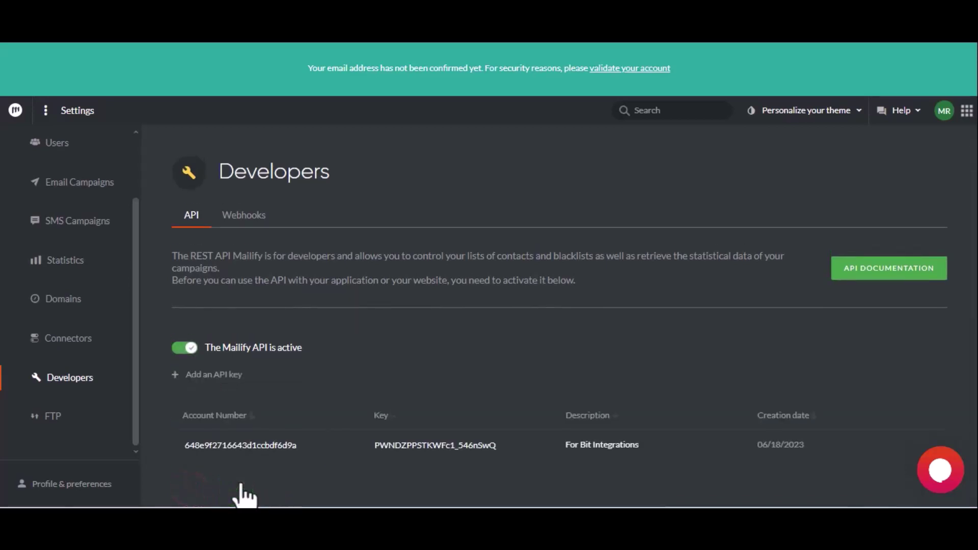
{"action": "double_click", "coordinate": [239, 446]}
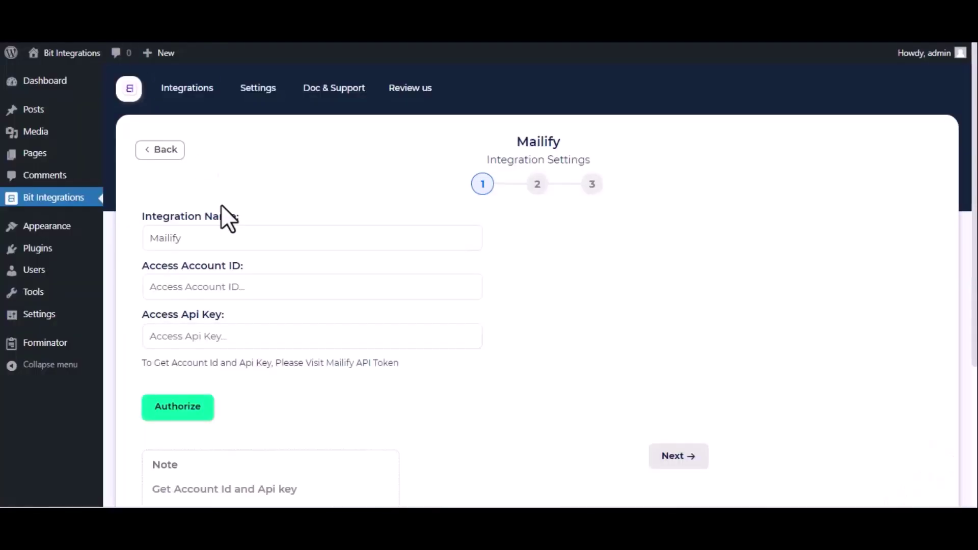
Enter the Mailify account ID and API key, authorize, and continue to field mapping.
{"action": "left_click", "coordinate": [195, 294]}
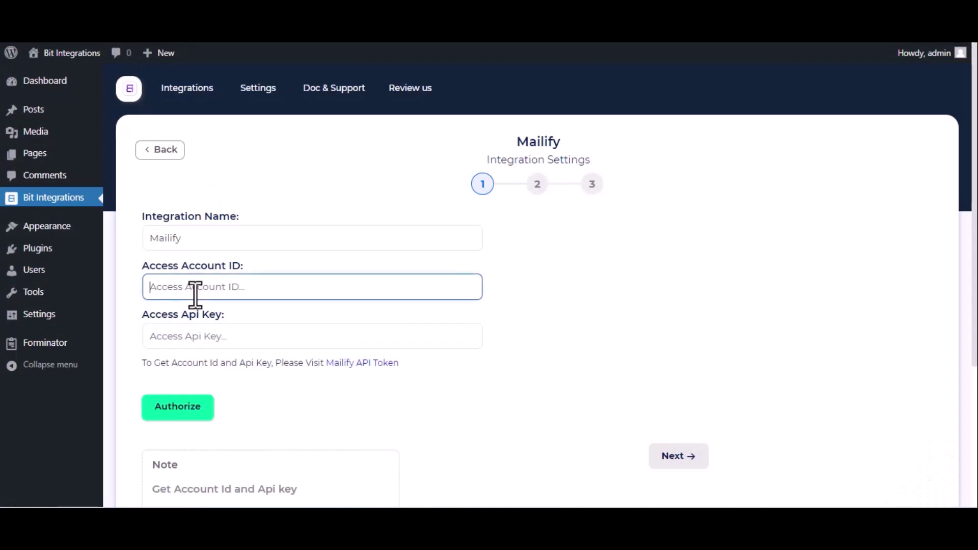
{"action": "key", "text": "ctrl+v"}
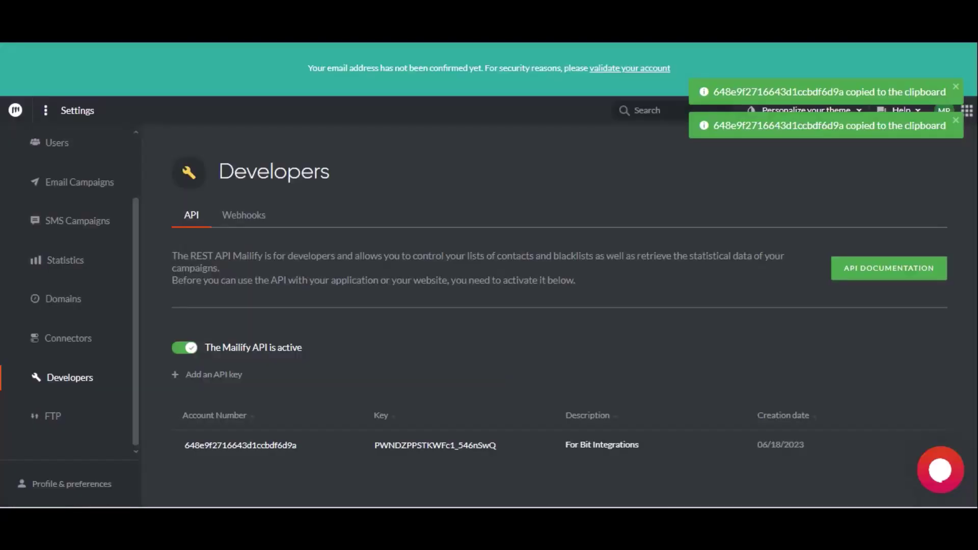
{"action": "left_click", "coordinate": [433, 443]}
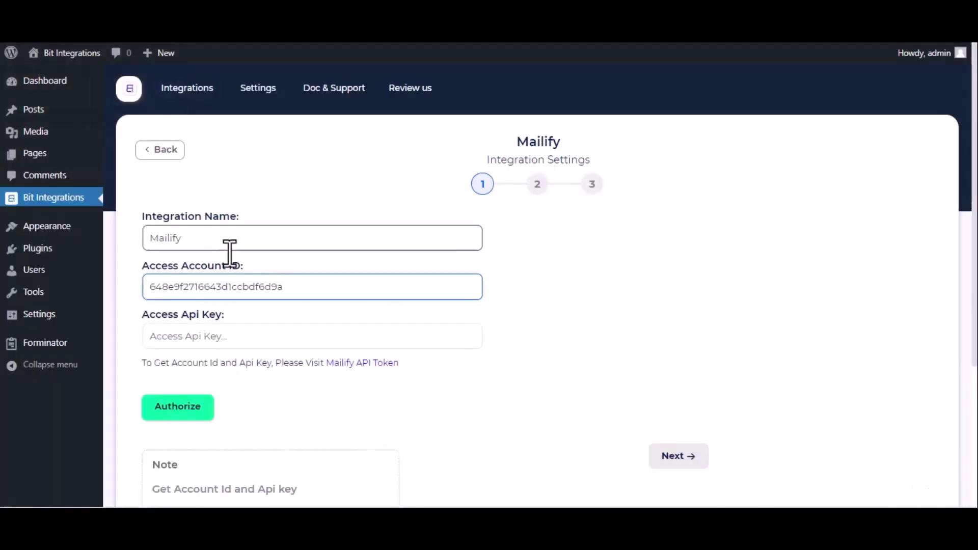
{"action": "left_click", "coordinate": [202, 334]}
{"action": "key", "text": "ctrl+v"}
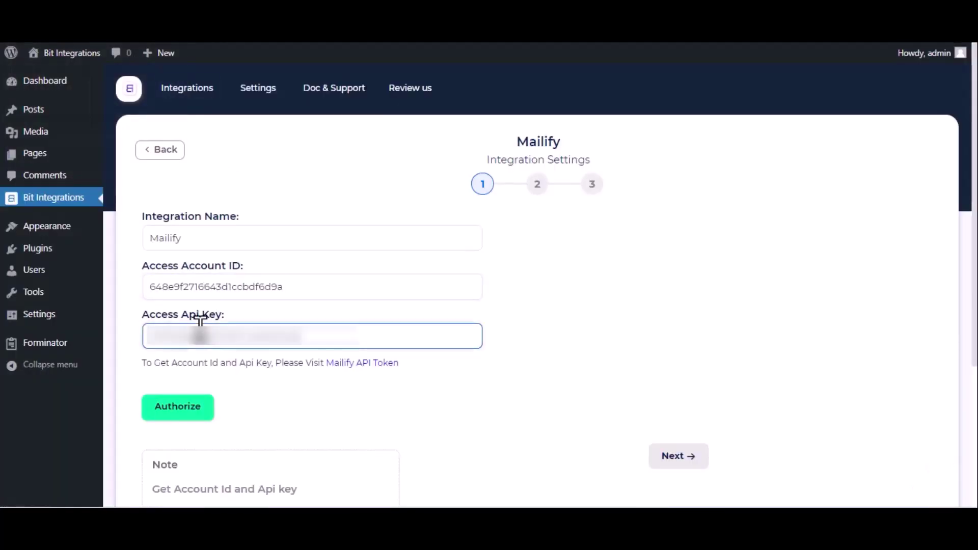
{"action": "left_click", "coordinate": [186, 414]}
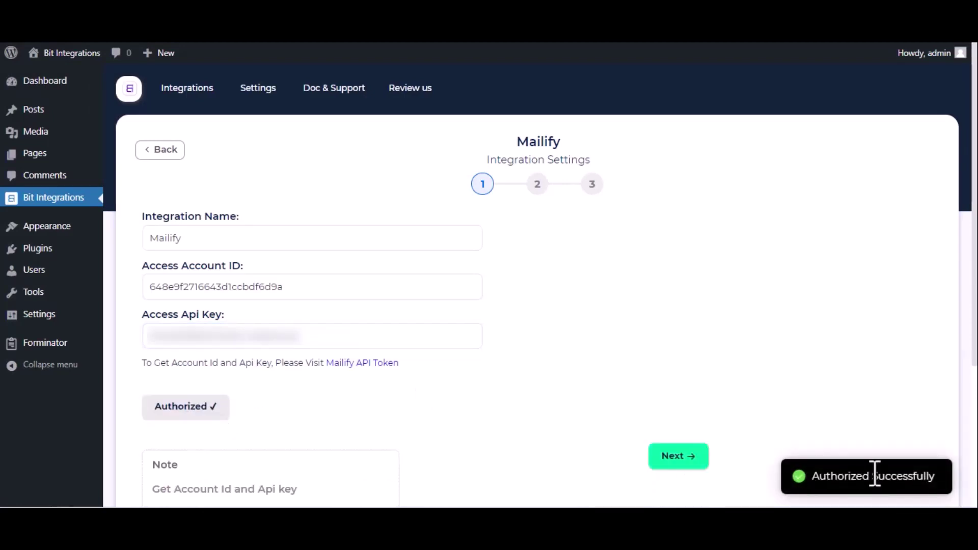
{"action": "left_click", "coordinate": [683, 461]}
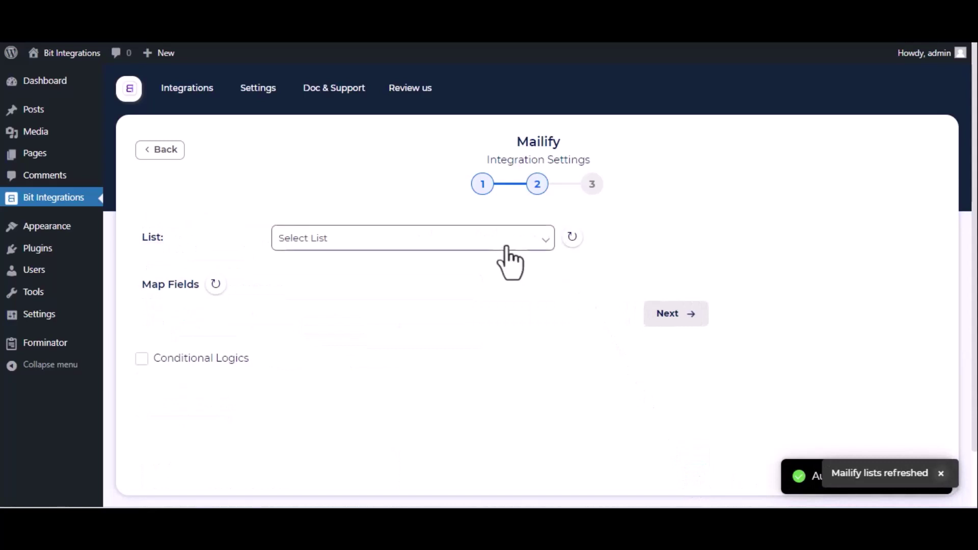
Target the Contacts list and map the Email-1 form field to Email.
{"action": "left_click", "coordinate": [501, 240]}
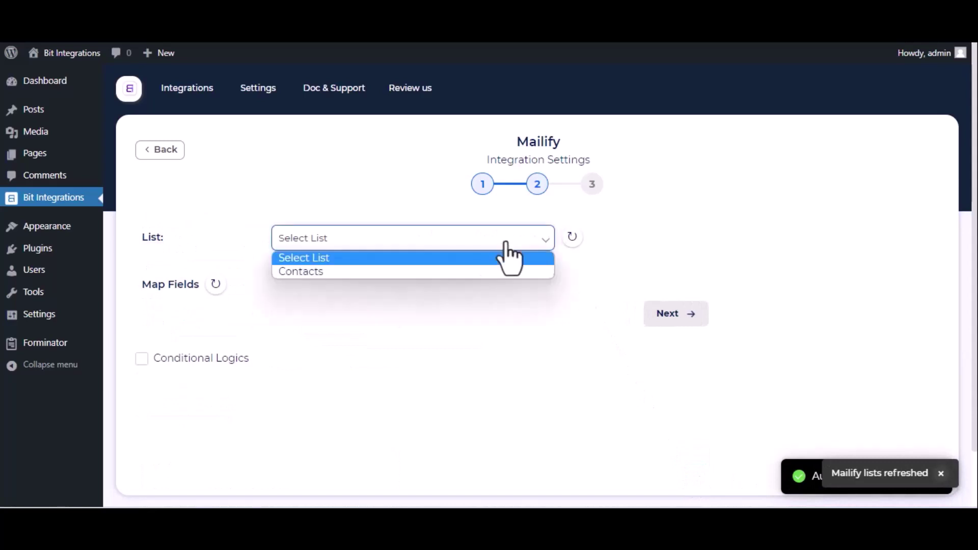
{"action": "left_click", "coordinate": [450, 271]}
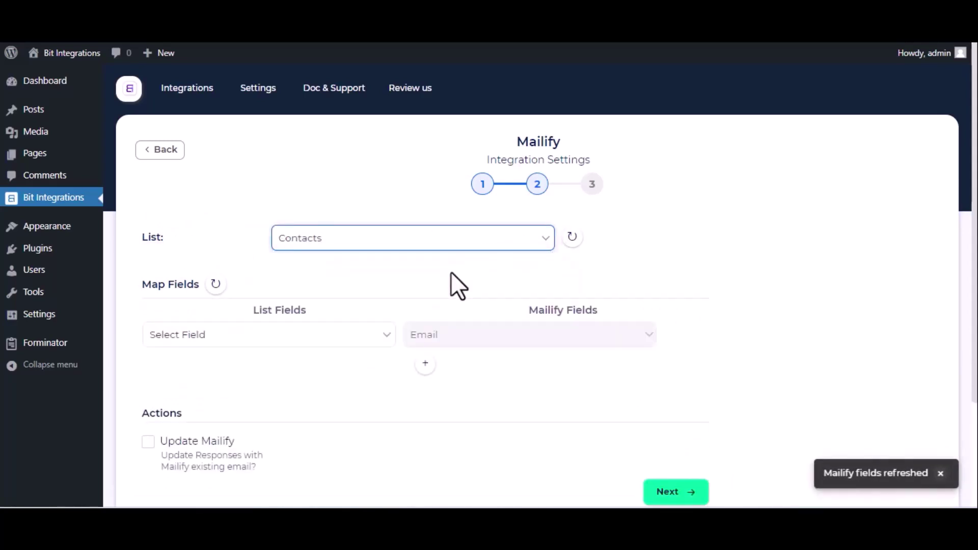
{"action": "left_click", "coordinate": [286, 340]}
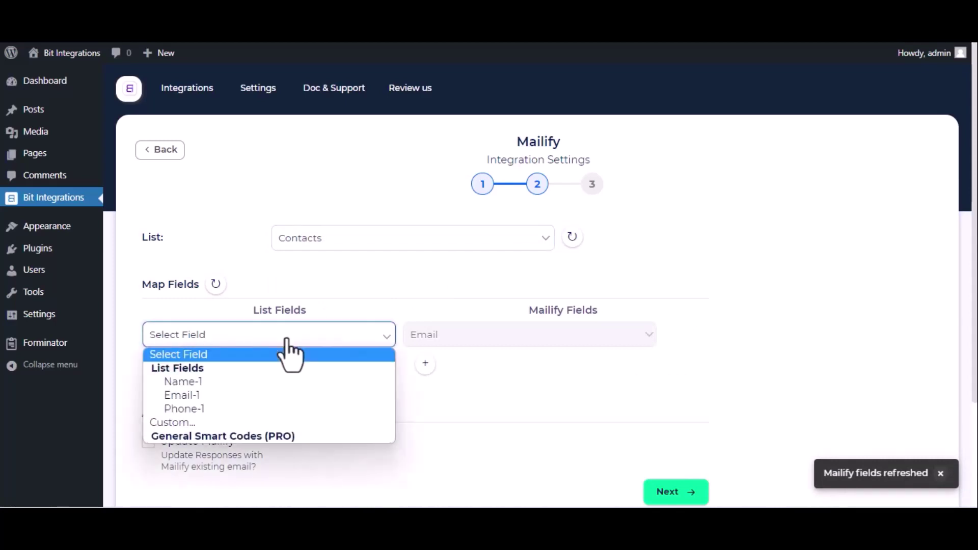
{"action": "left_click", "coordinate": [251, 396]}
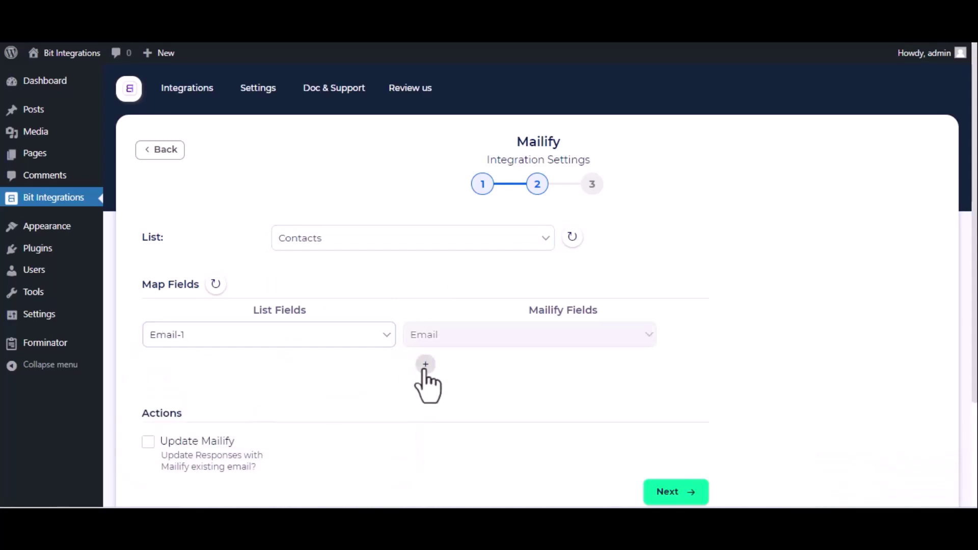
Add mappings Name-1 to First name and Phone-1 to Mobile phone number.
{"action": "left_click", "coordinate": [426, 364]}
{"action": "left_click", "coordinate": [327, 373]}
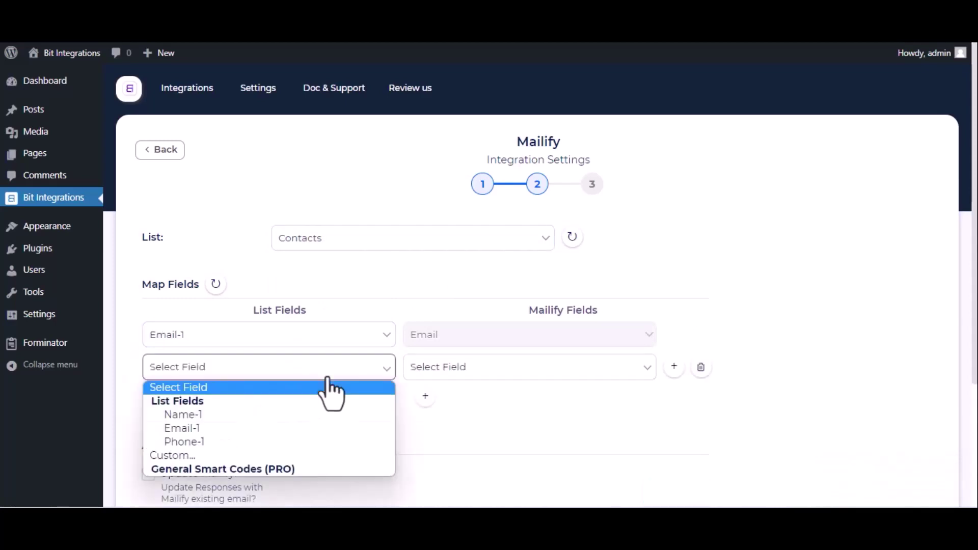
{"action": "left_click", "coordinate": [240, 420]}
{"action": "left_click", "coordinate": [568, 371]}
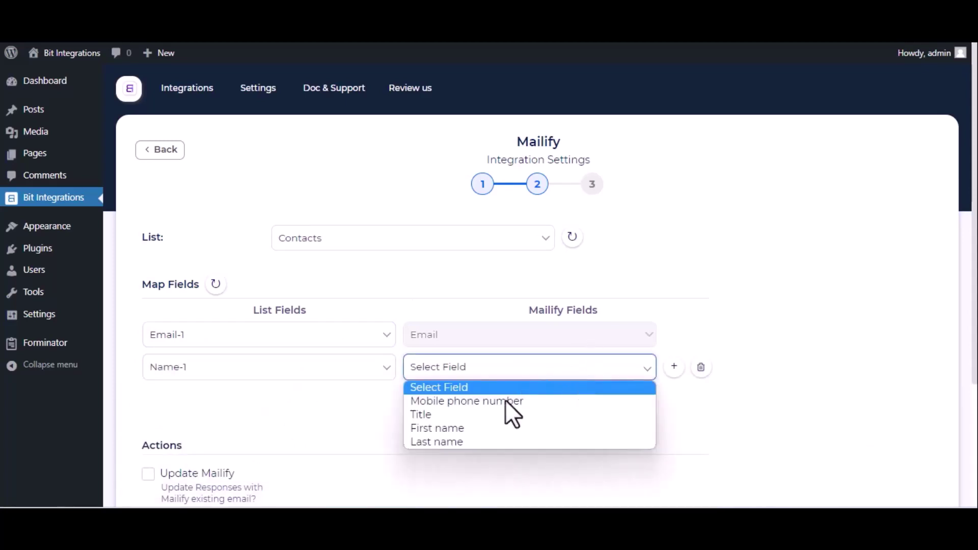
{"action": "left_click", "coordinate": [483, 428]}
{"action": "left_click", "coordinate": [426, 398]}
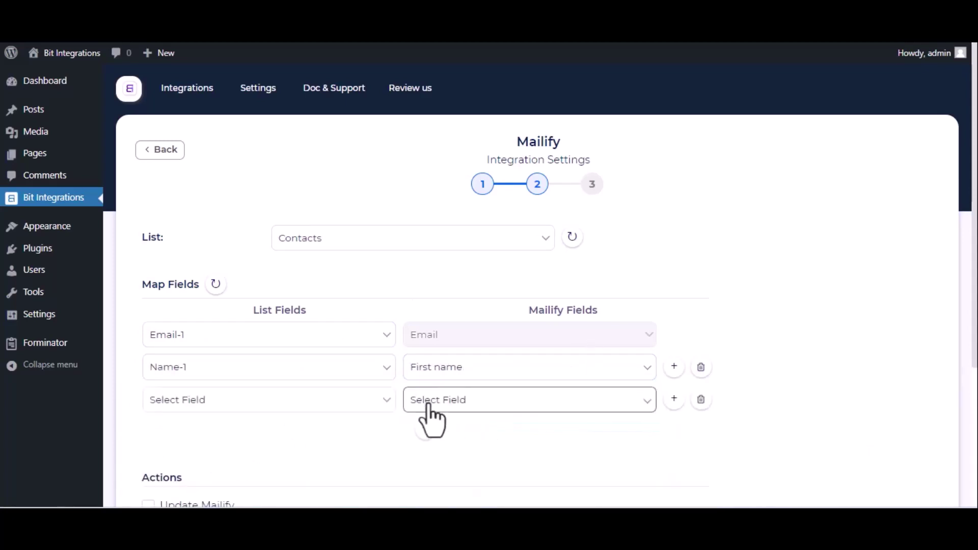
{"action": "left_click", "coordinate": [365, 401]}
{"action": "left_click", "coordinate": [280, 353]}
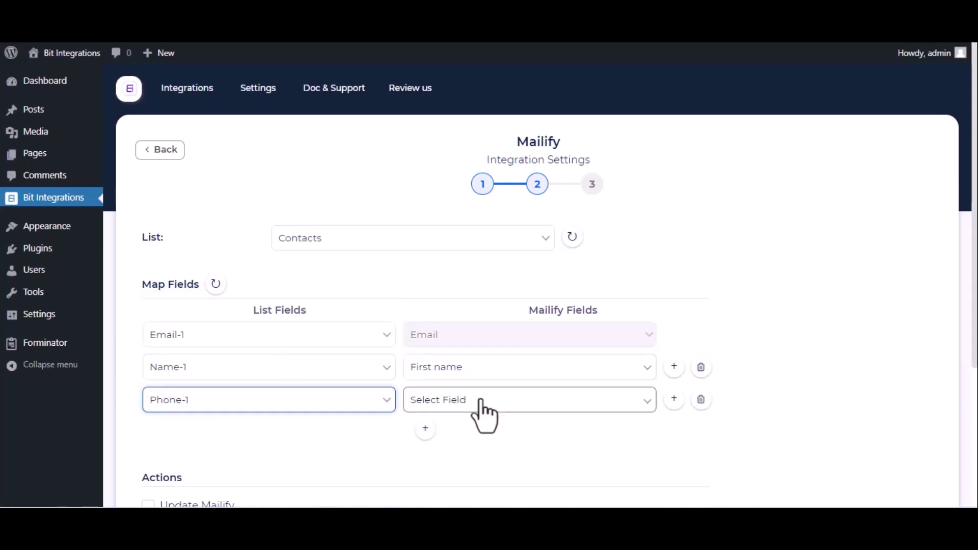
{"action": "left_click", "coordinate": [481, 401]}
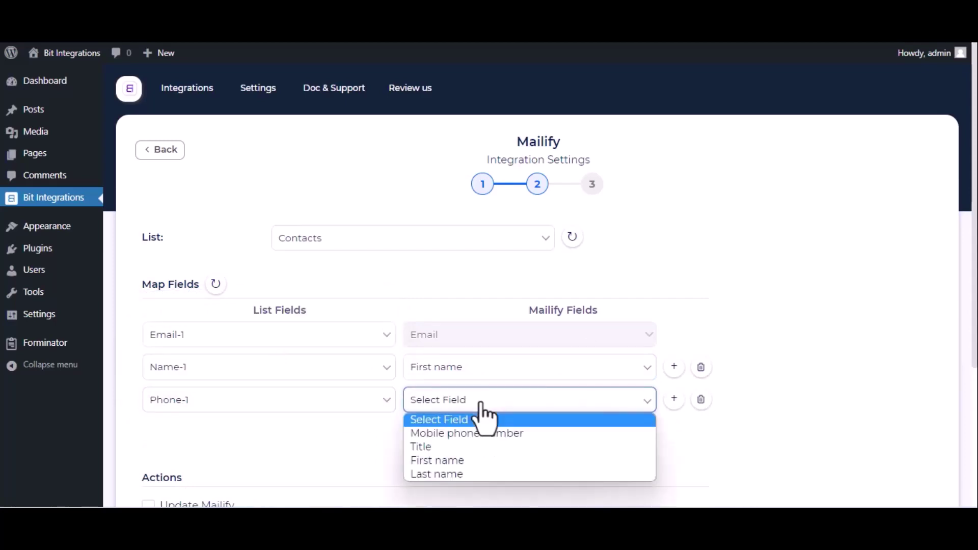
{"action": "left_click", "coordinate": [457, 436]}
Finish and save the integration, then enter 'Bit Integrations' as the test name.
{"action": "scroll", "coordinate": [457, 435], "scroll_direction": "down", "scroll_amount": 4}
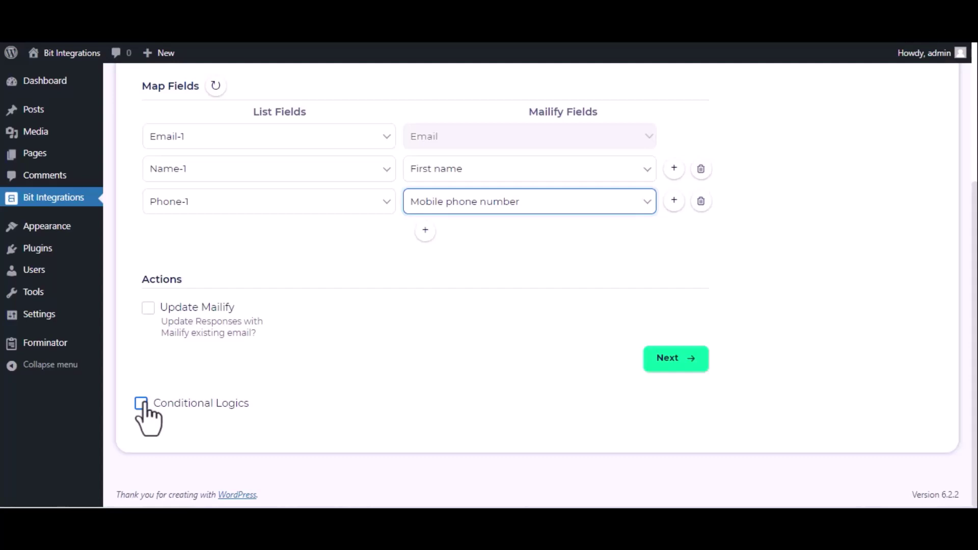
{"action": "left_click", "coordinate": [657, 368]}
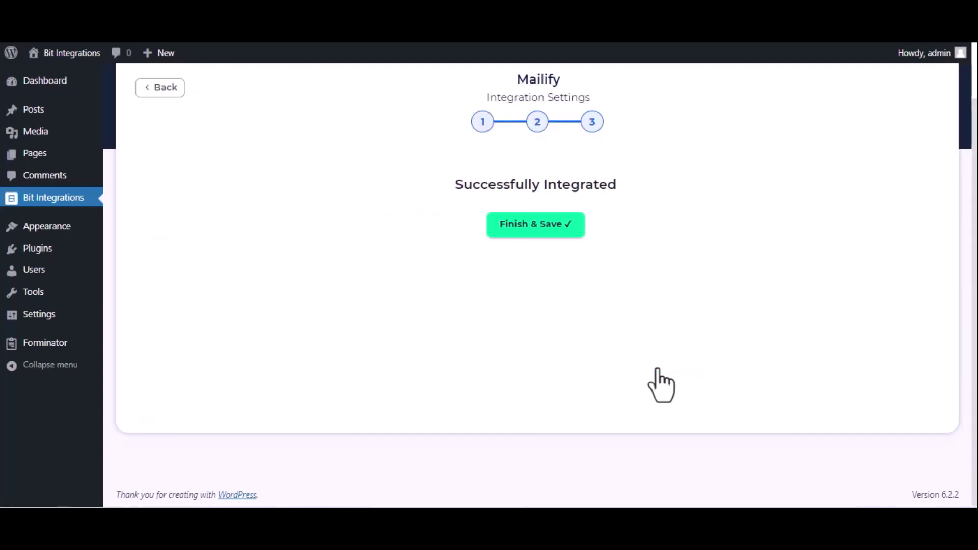
{"action": "left_click", "coordinate": [554, 232]}
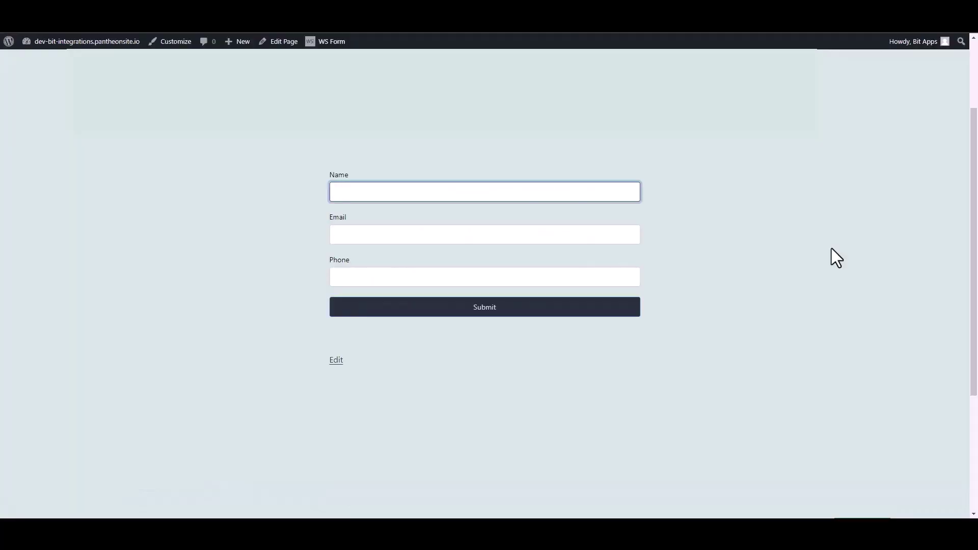
{"action": "type", "text": "Bit Integrations"}
Fill in a test e-mail address and phone number, then submit the Contact Form.
{"action": "left_click", "coordinate": [631, 232]}
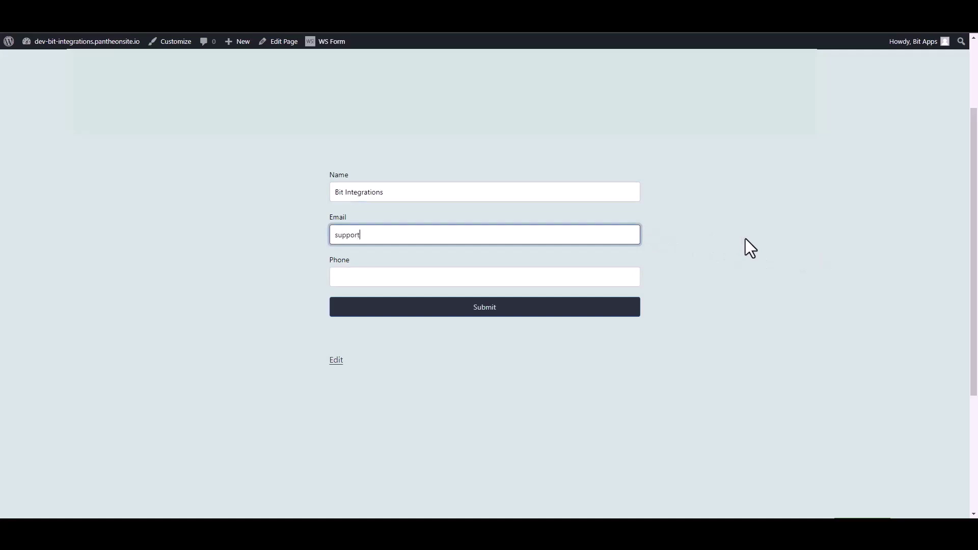
{"action": "left_click", "coordinate": [637, 279]}
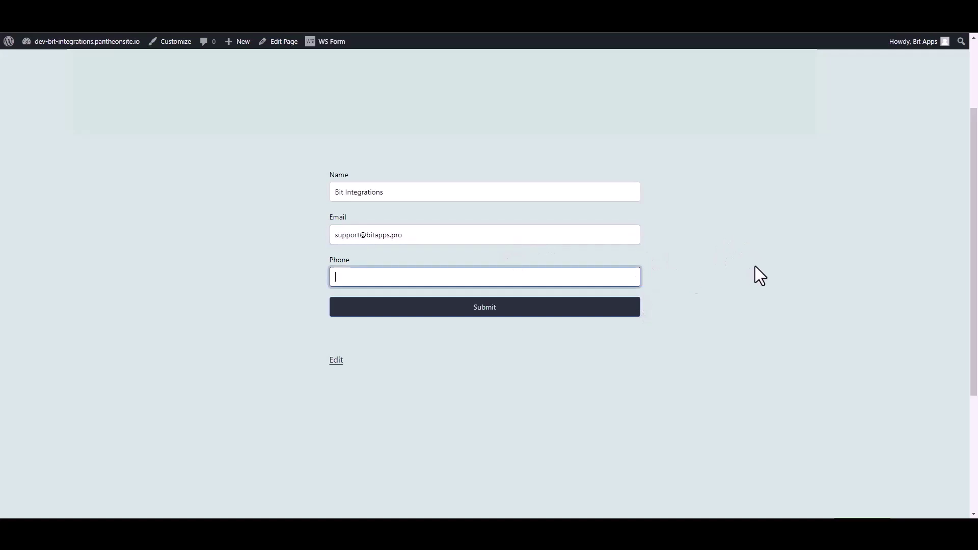
{"action": "type", "text": "444555666"}
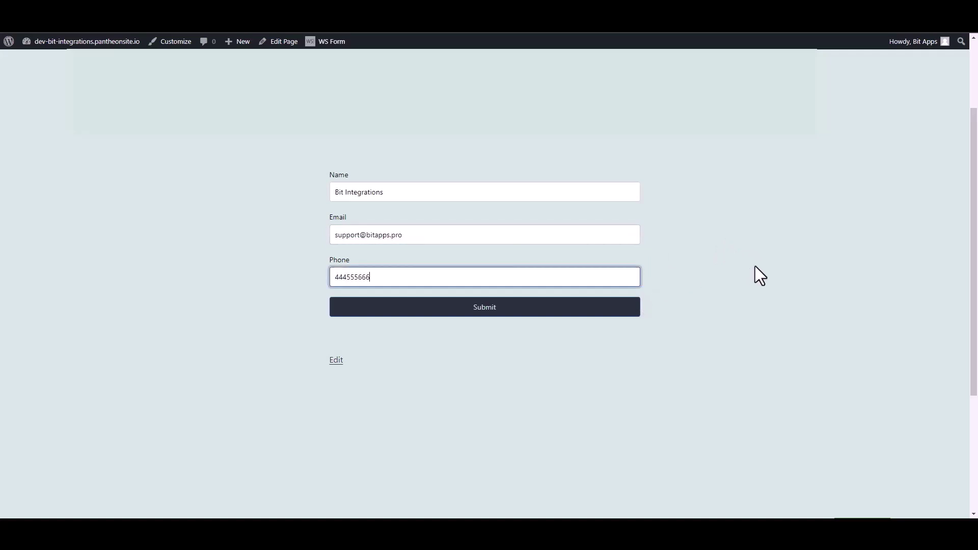
{"action": "left_click", "coordinate": [633, 309]}
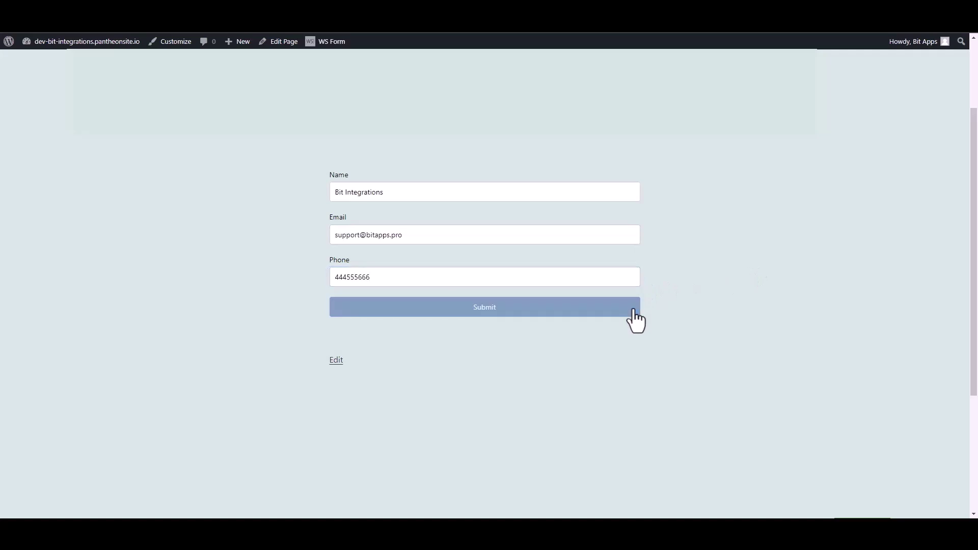